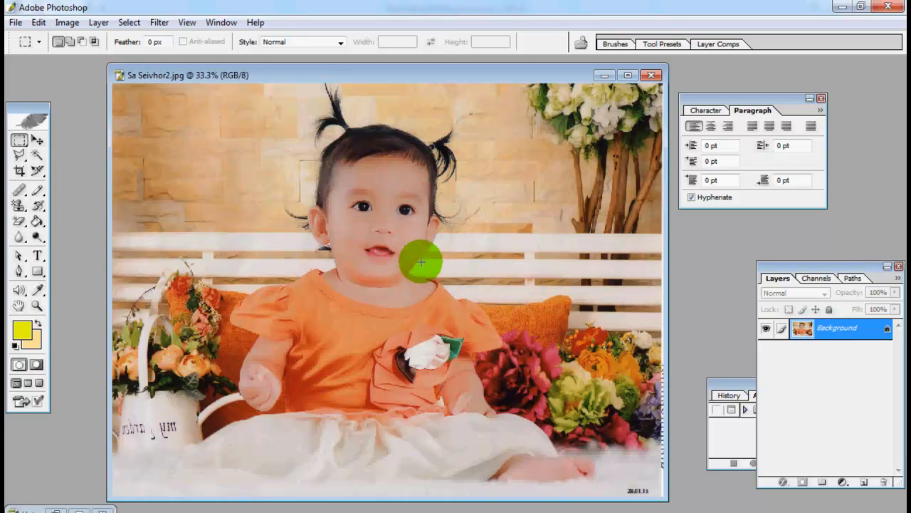
- Add a new layer and draw a yellow flying-bird custom shape on the wall to the left of the child's head
click(863, 483)
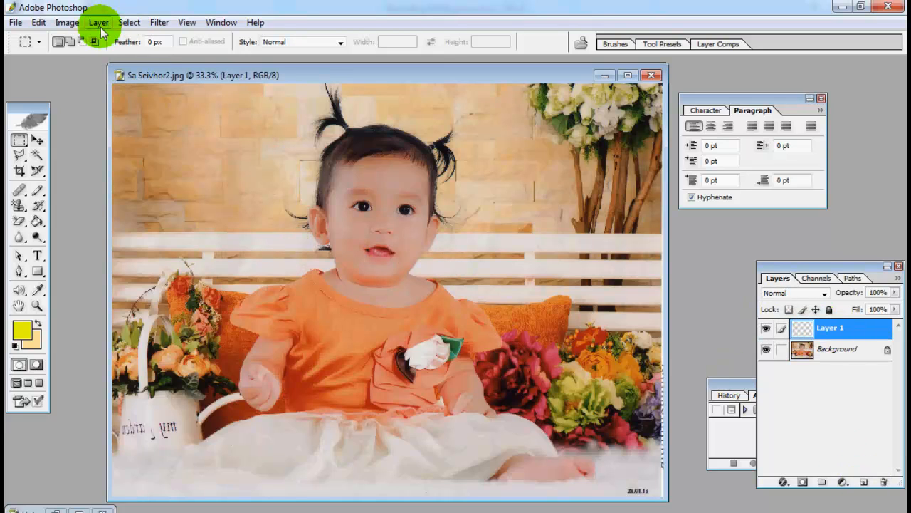
click(38, 270)
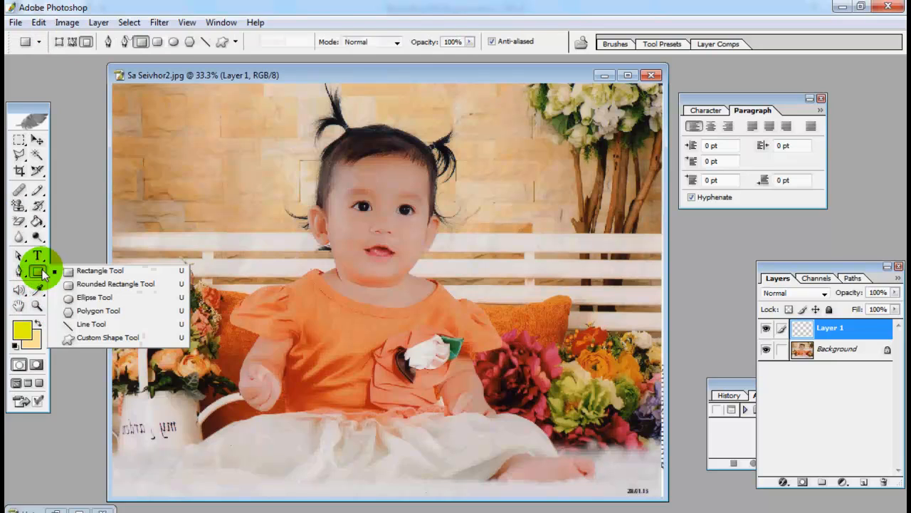
click(93, 339)
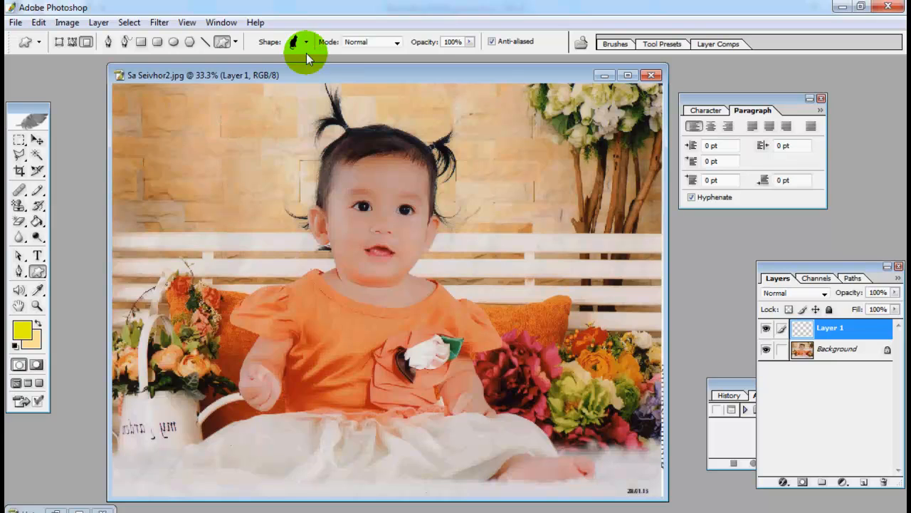
click(306, 42)
click(250, 95)
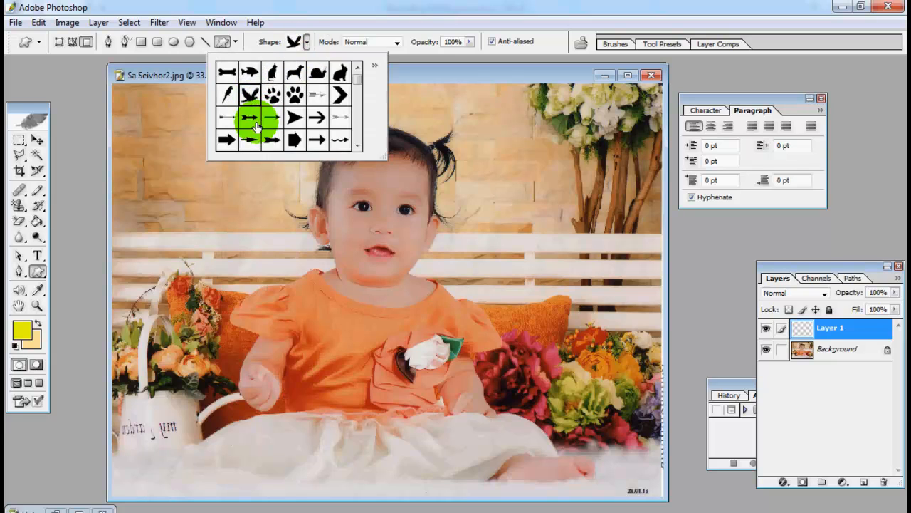
drag(157, 158, 259, 225)
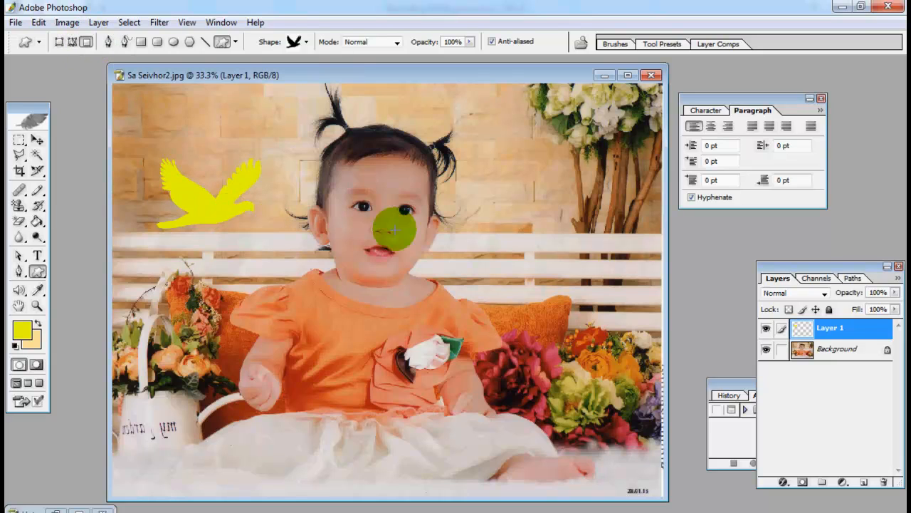
- Duplicate Layer 1 as Layer 1 copy and move the copied bird straight right until it overlaps the child's face
right_click(845, 331)
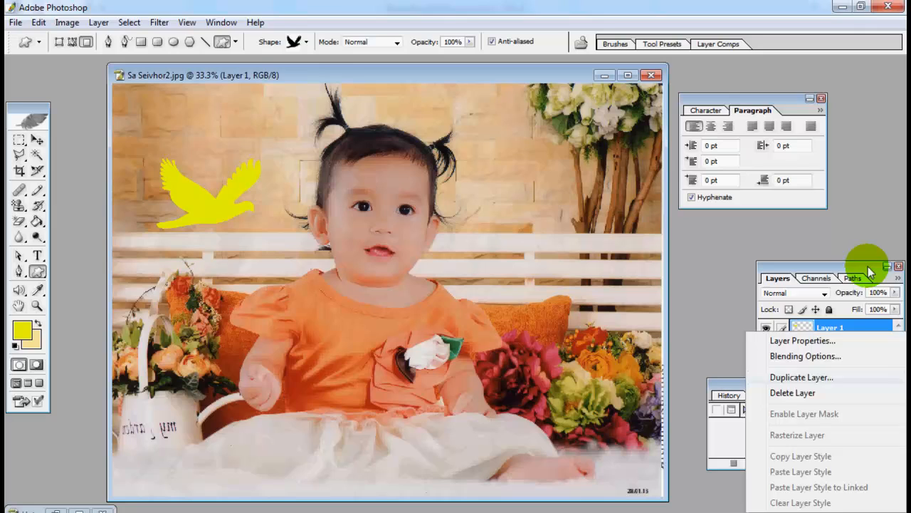
click(869, 267)
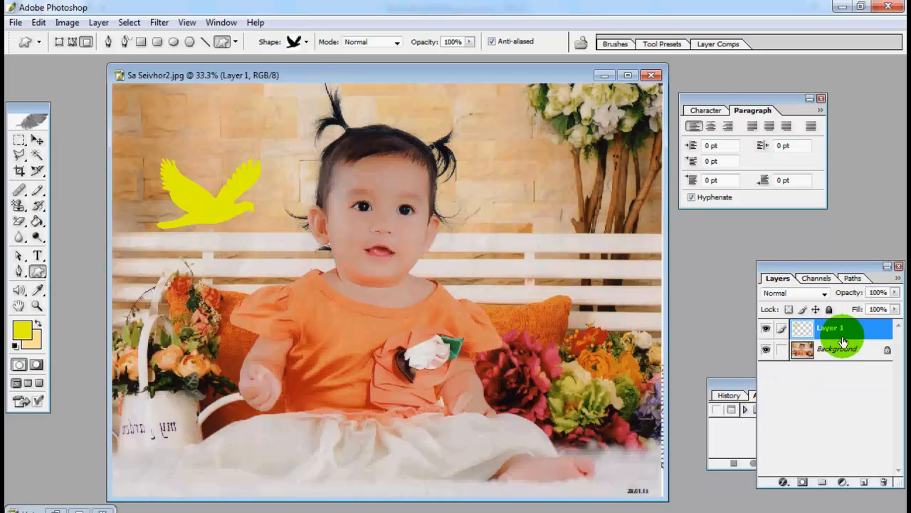
right_click(843, 332)
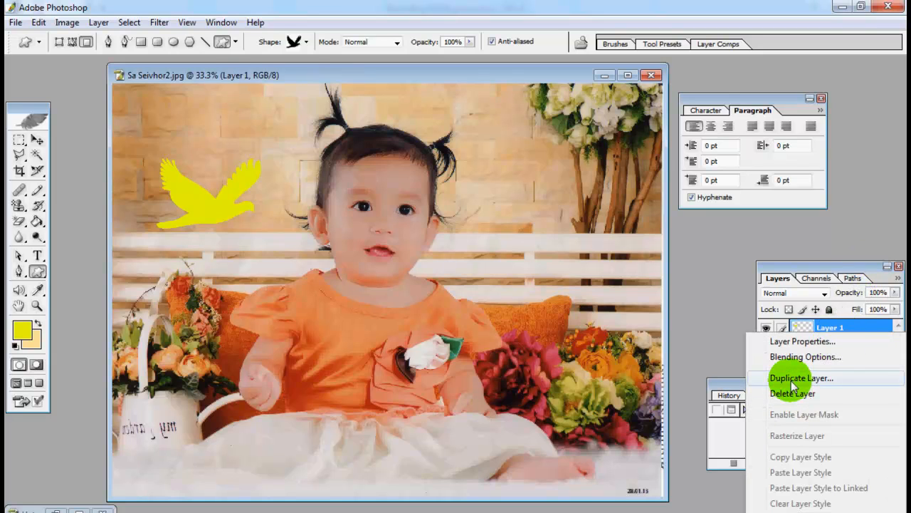
click(792, 378)
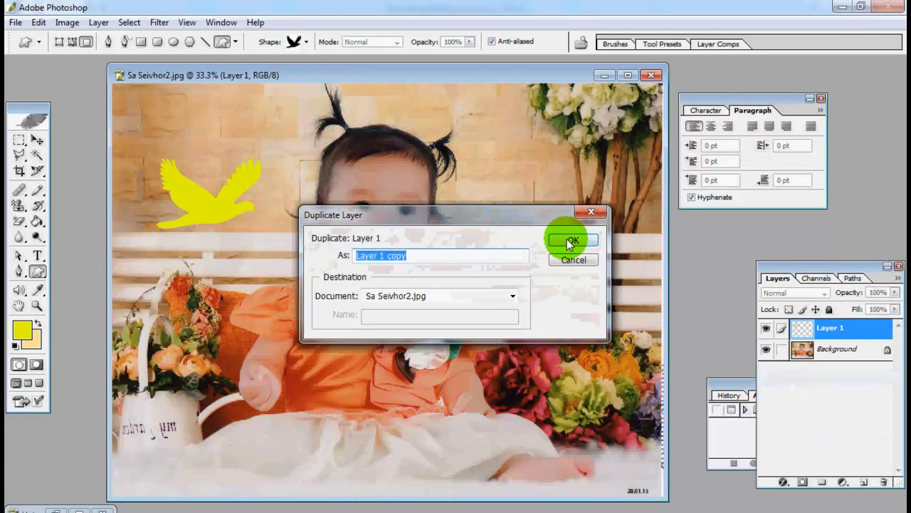
click(574, 238)
click(37, 139)
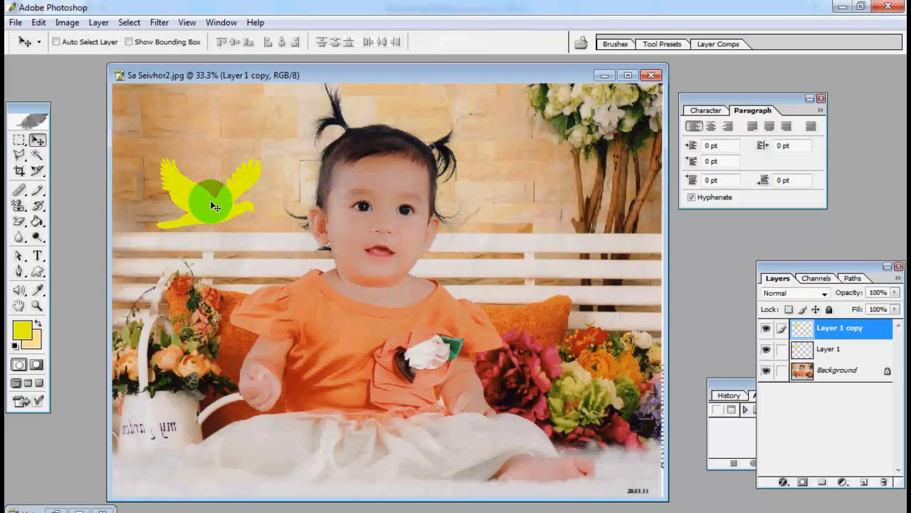
drag(211, 201, 330, 201)
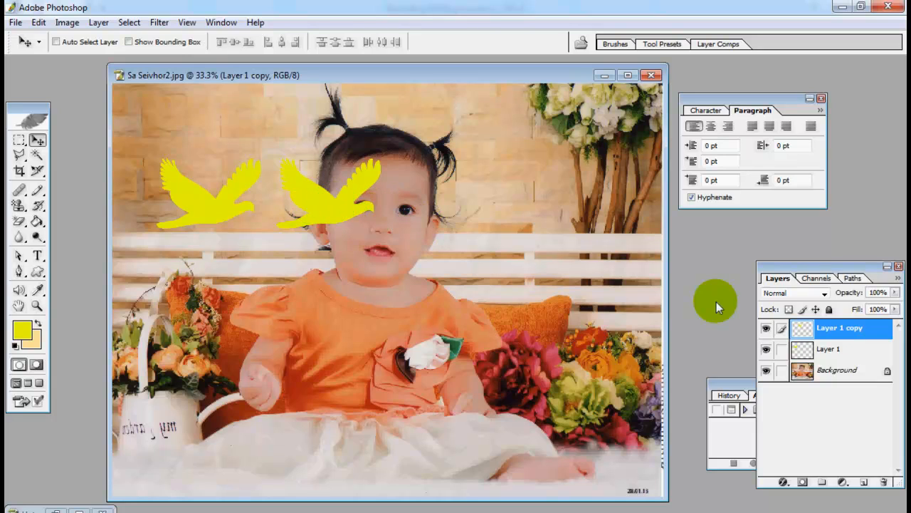
- Set the foreground color to bright pink and fill the copied bird on Layer 1 copy with it
click(847, 349)
click(847, 326)
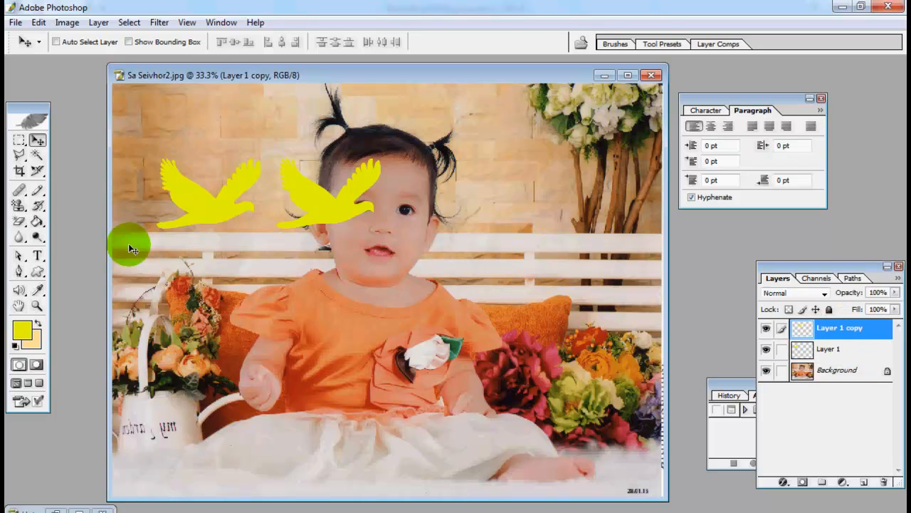
click(37, 237)
click(38, 224)
click(24, 331)
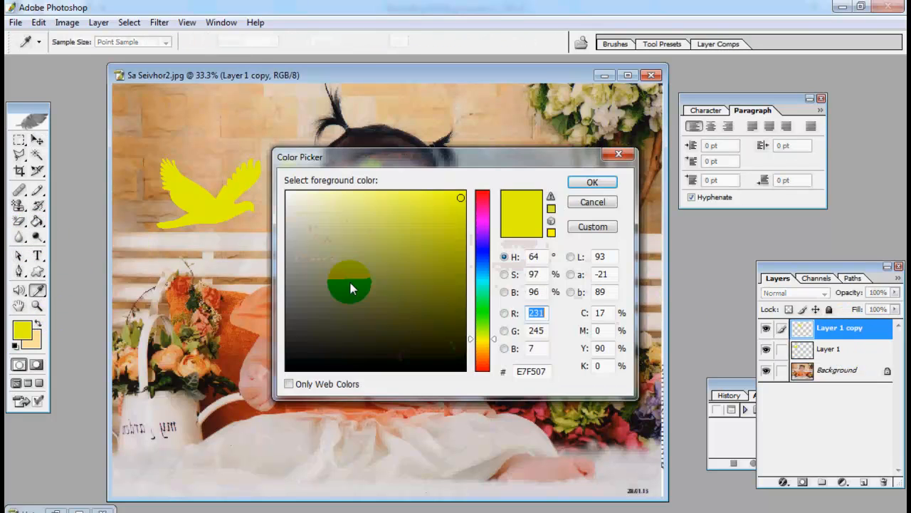
click(484, 208)
click(593, 183)
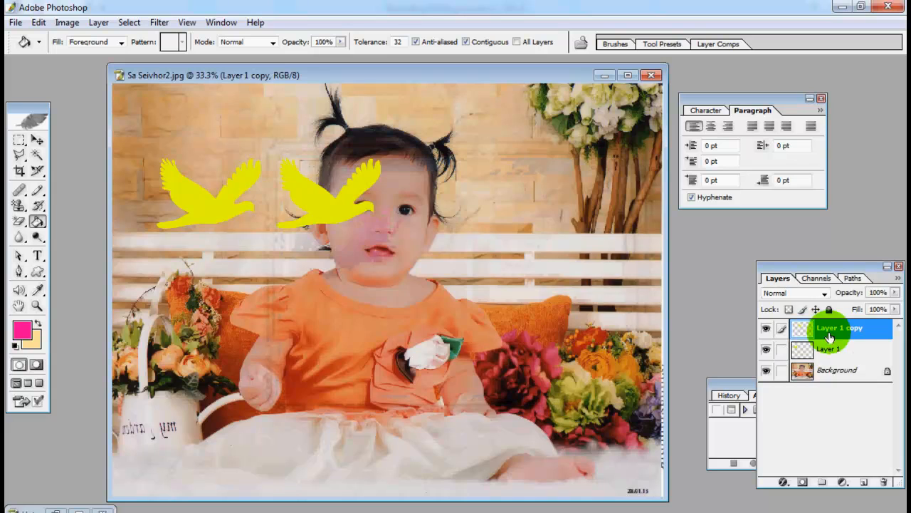
click(309, 195)
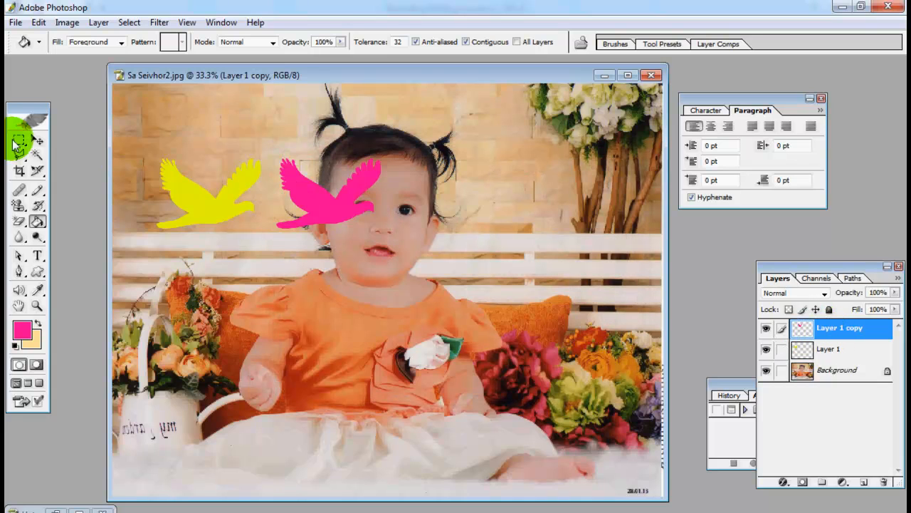
- Try the Rotate 180° transform on the pink bird and undo it
click(19, 138)
click(36, 140)
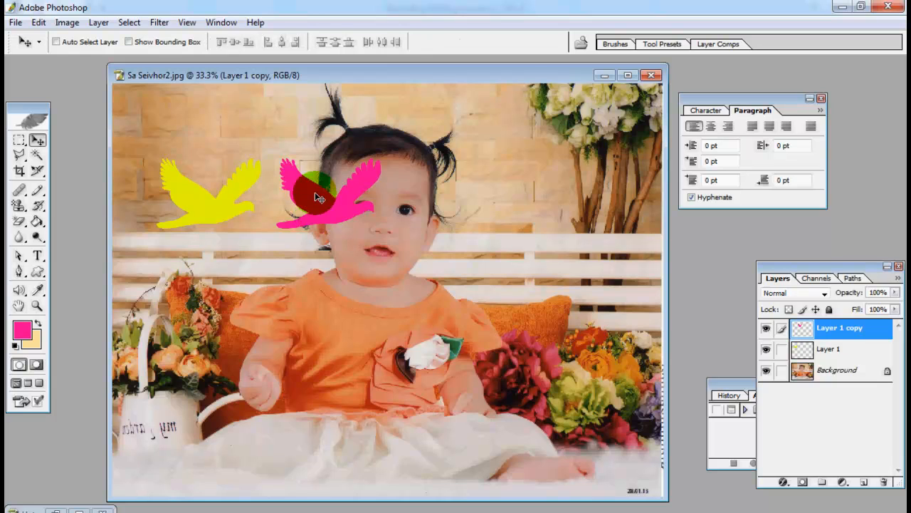
click(39, 22)
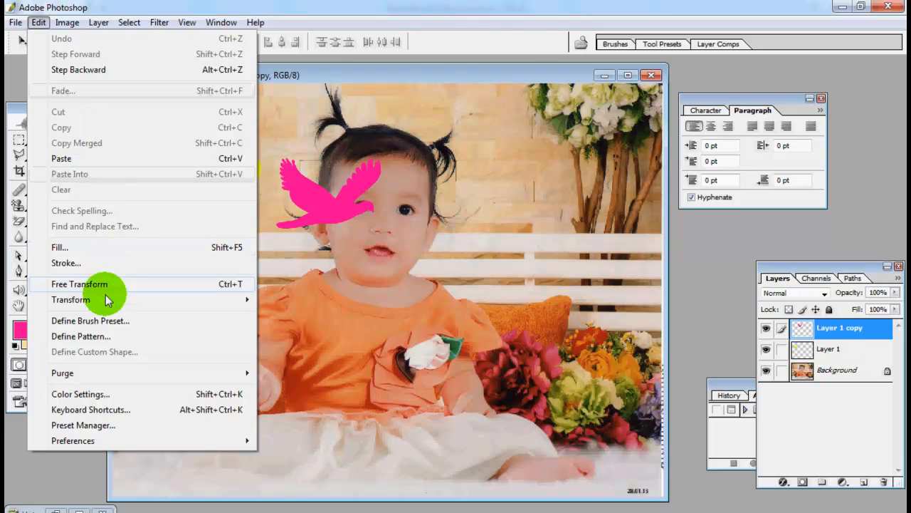
mouse_move(106, 299)
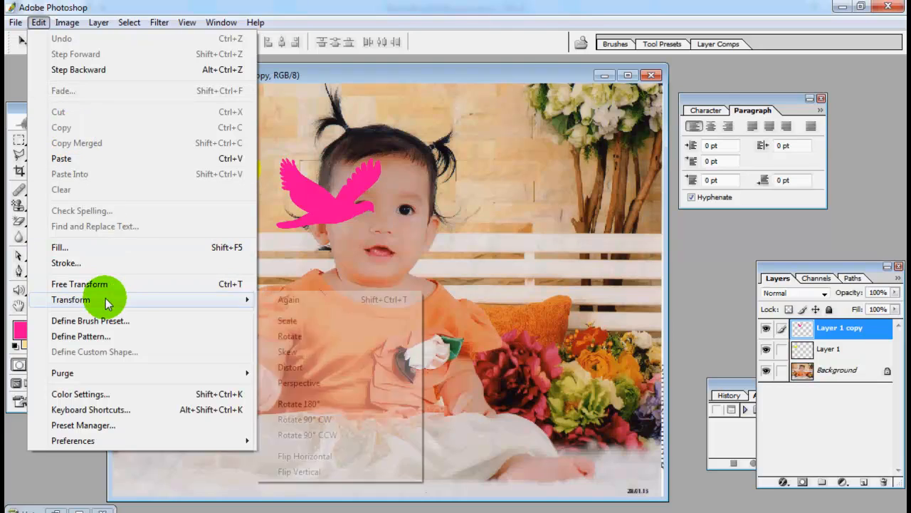
click(309, 404)
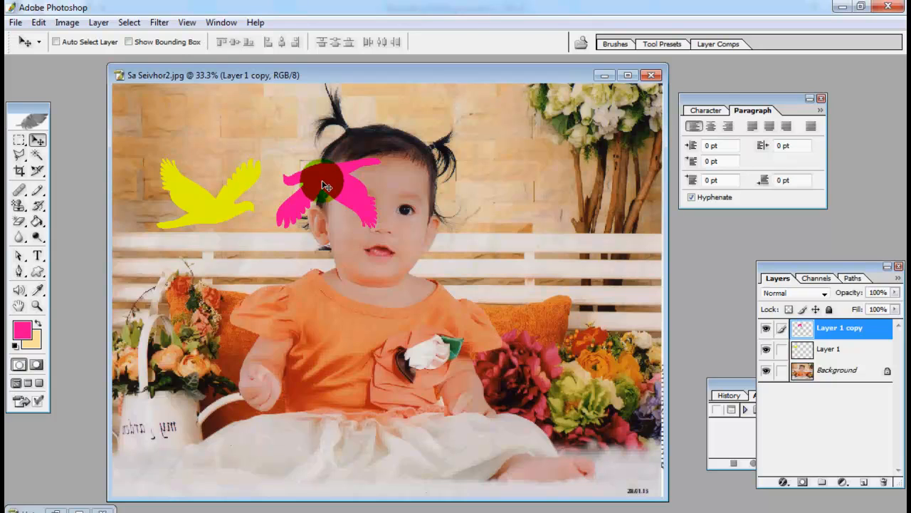
key(ctrl+alt+z)
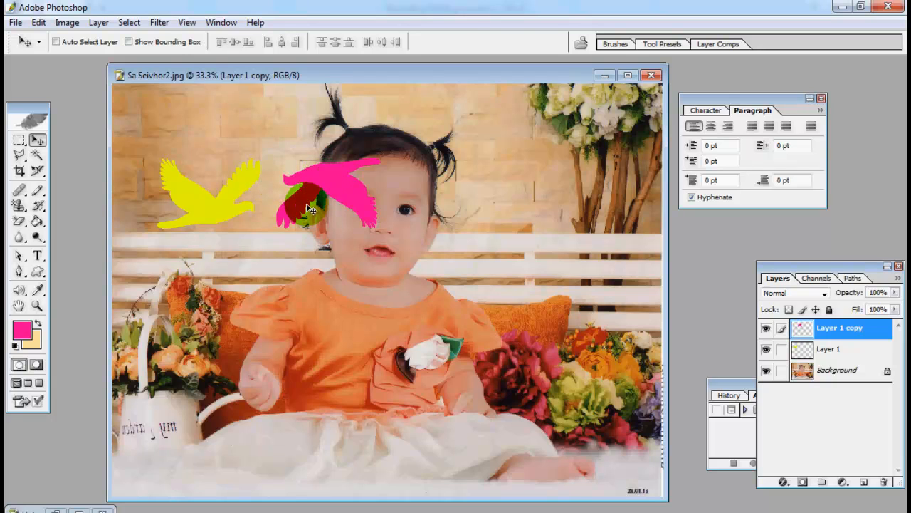
key(ctrl+alt+z)
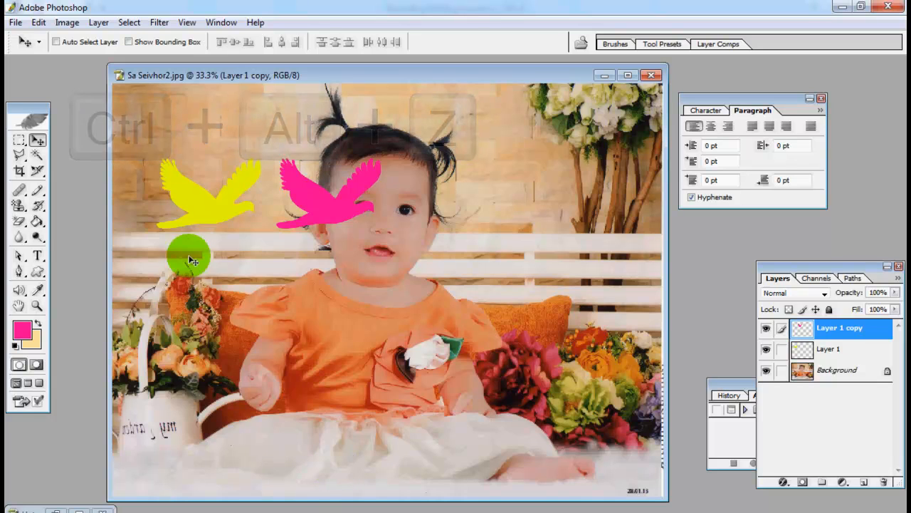
- Try the Rotate 90° CW transform on the pink bird and undo it
click(39, 23)
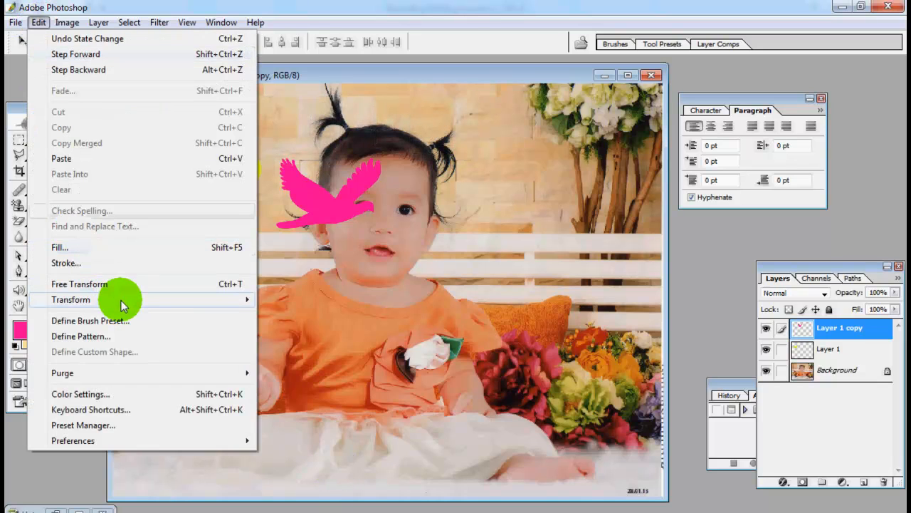
mouse_move(126, 299)
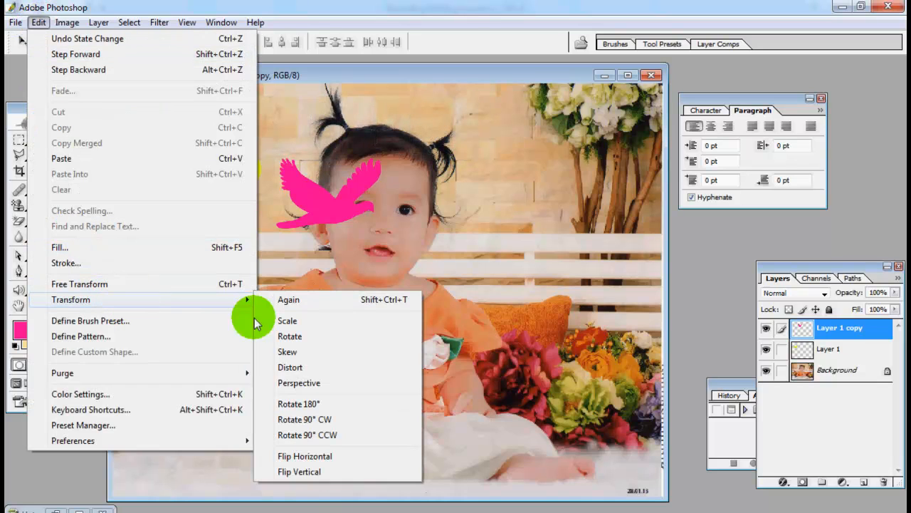
click(321, 421)
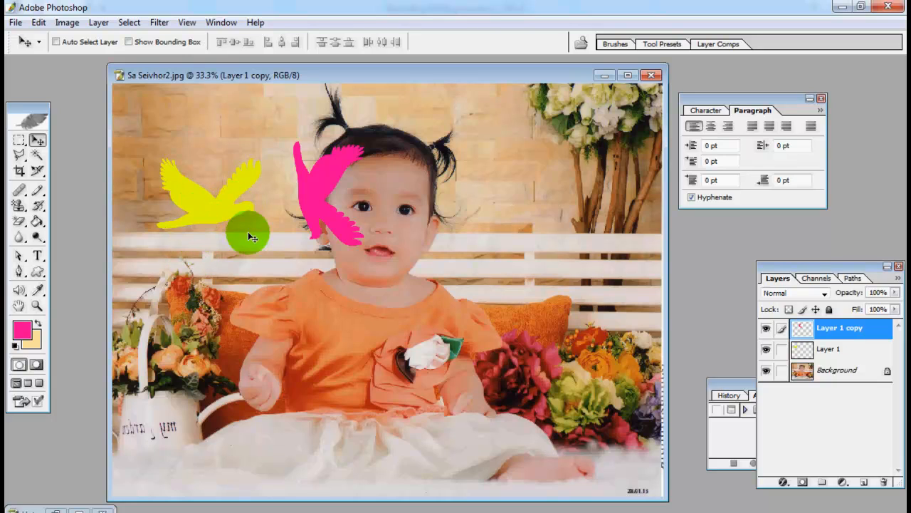
key(ctrl+alt+z)
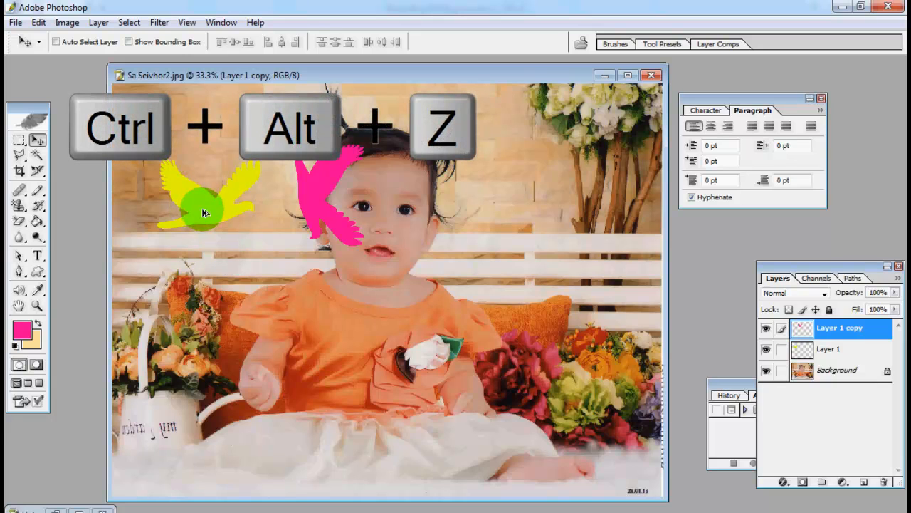
key(ctrl+alt+z)
- Try the Rotate 90° CCW transform on the pink bird and undo it
click(38, 23)
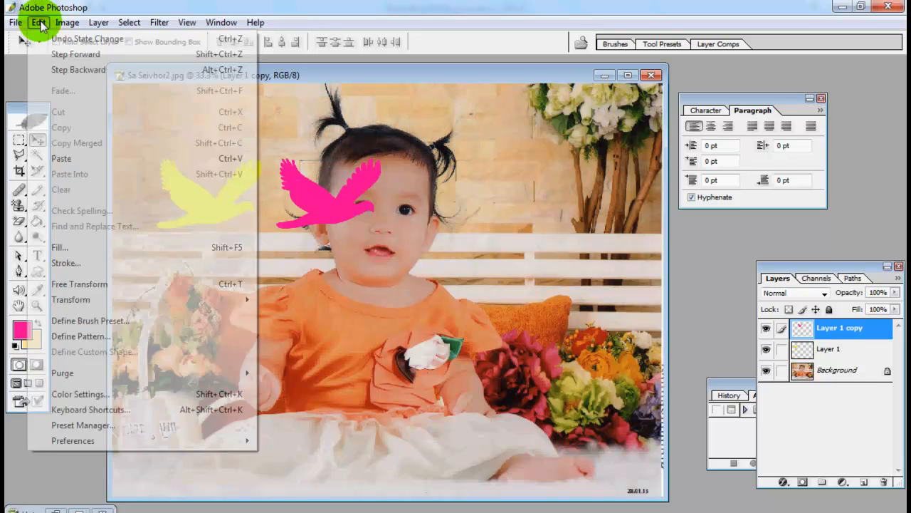
mouse_move(81, 299)
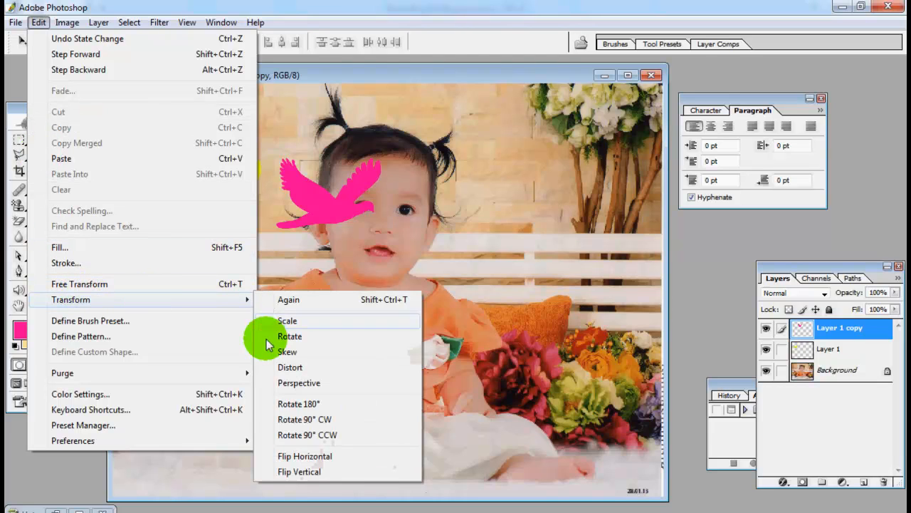
click(328, 435)
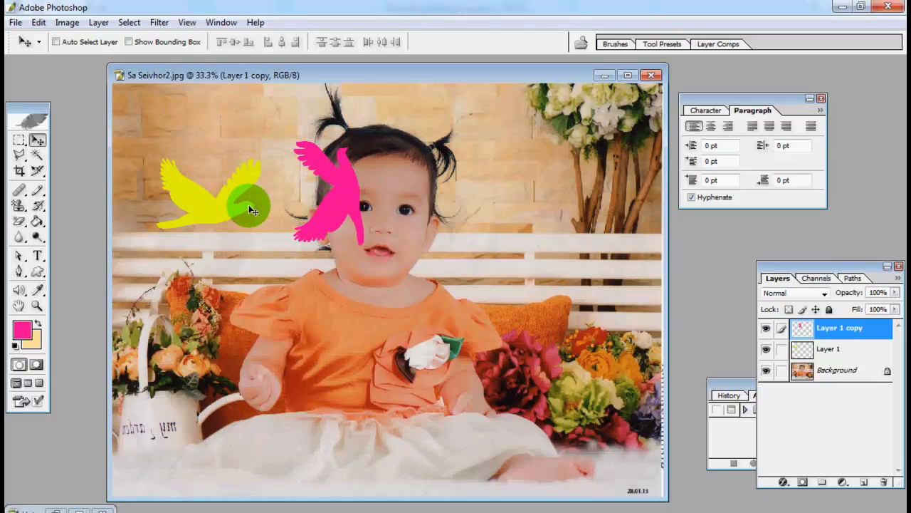
click(349, 157)
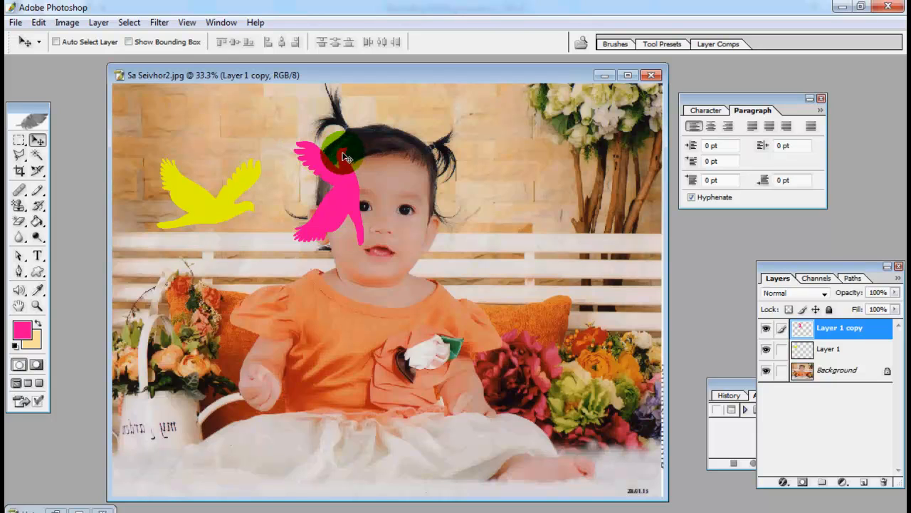
key(ctrl+alt+z)
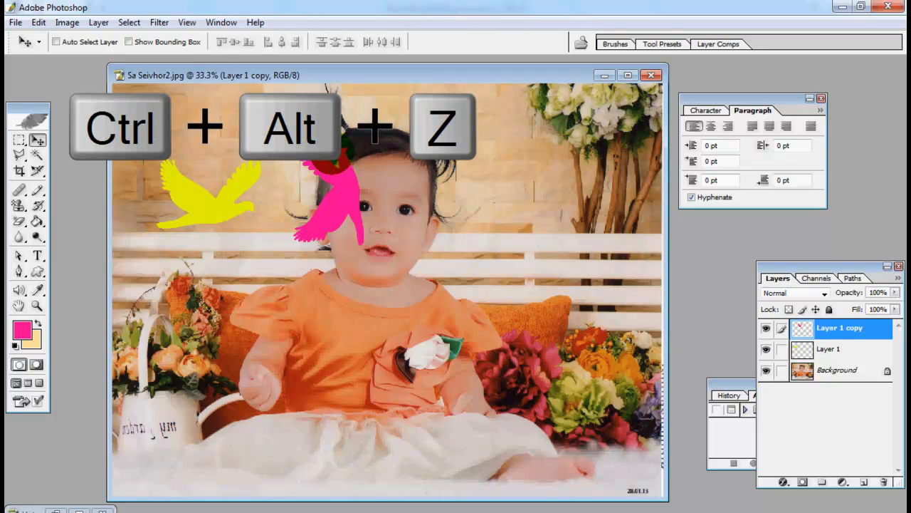
key(ctrl+alt+z)
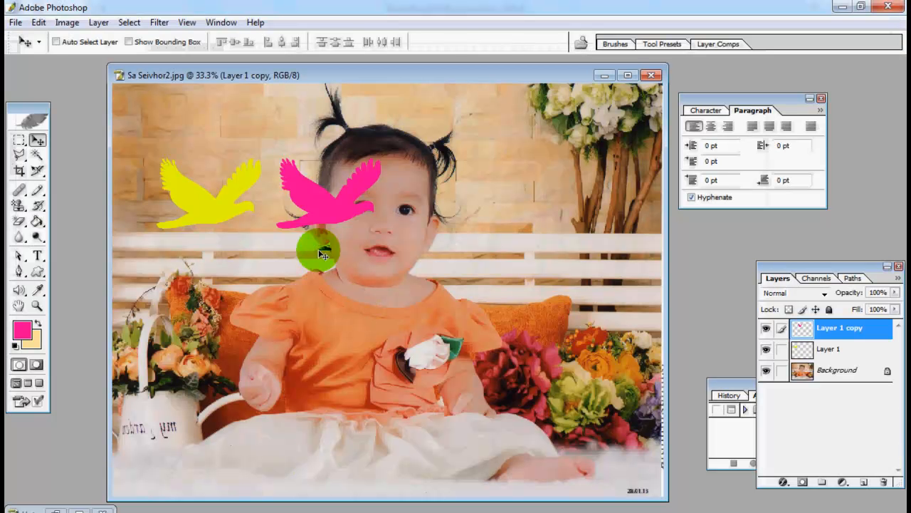
click(19, 140)
click(37, 139)
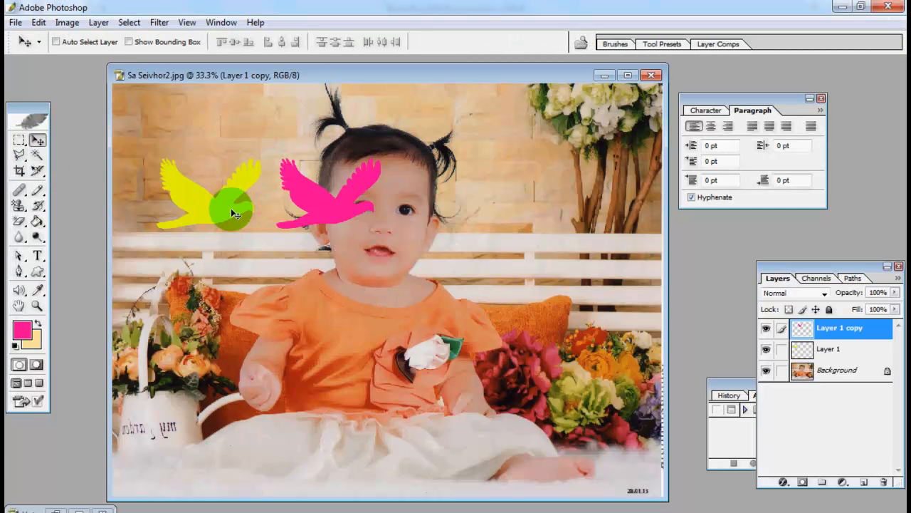
drag(232, 214, 350, 224)
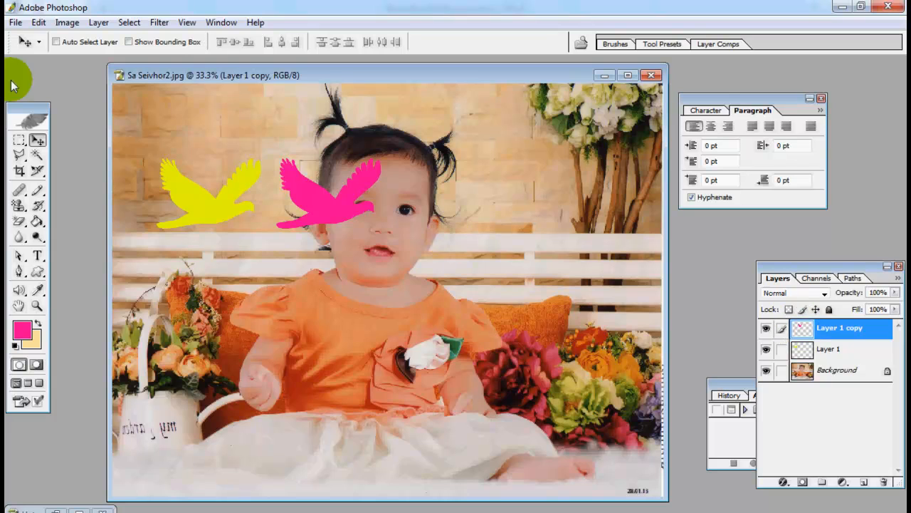
- Try the Flip Horizontal transform on the pink bird, shift it slightly, and undo both changes
click(39, 22)
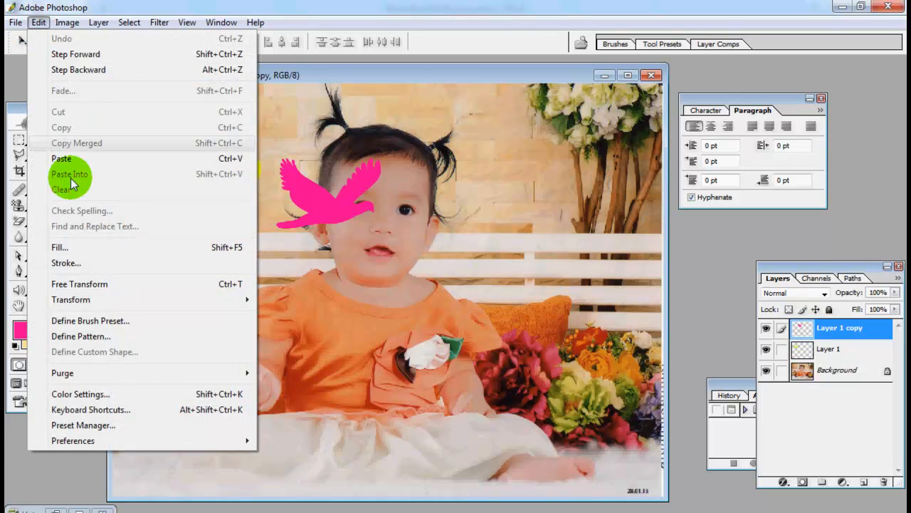
mouse_move(112, 299)
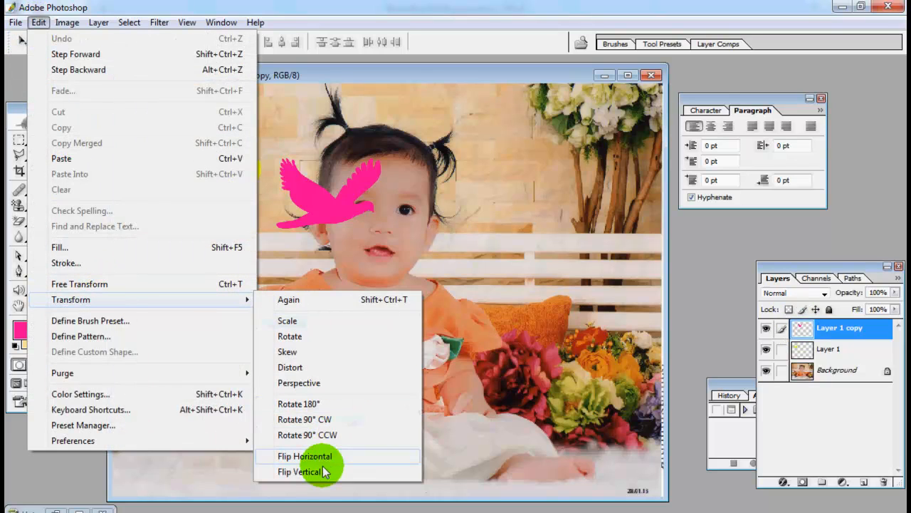
click(307, 457)
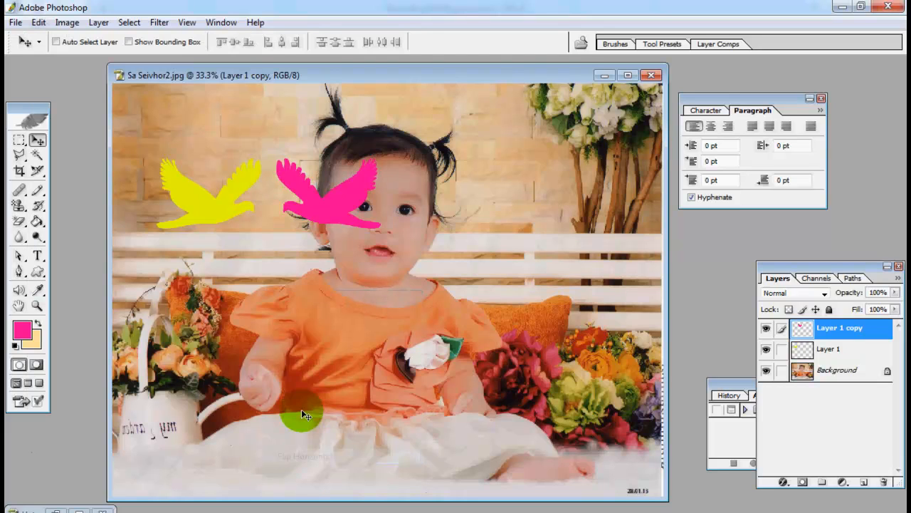
drag(304, 211, 340, 217)
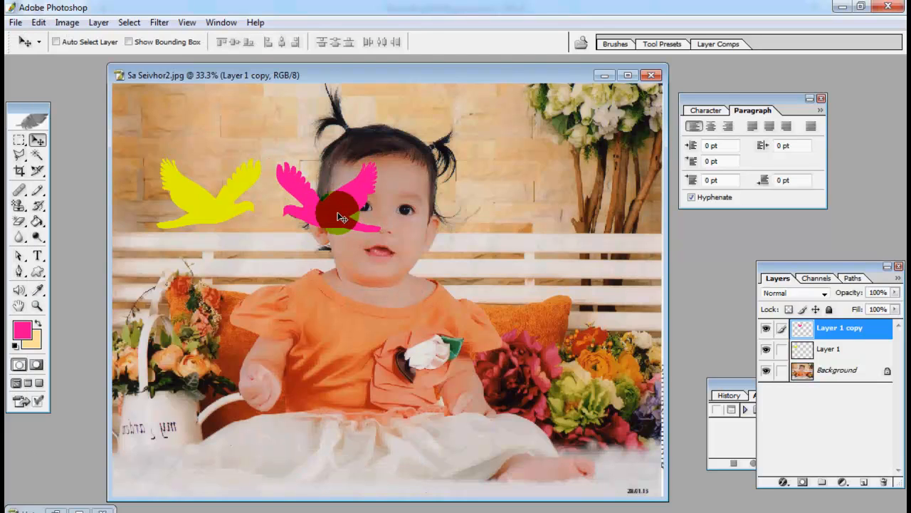
key(ctrl+alt+z)
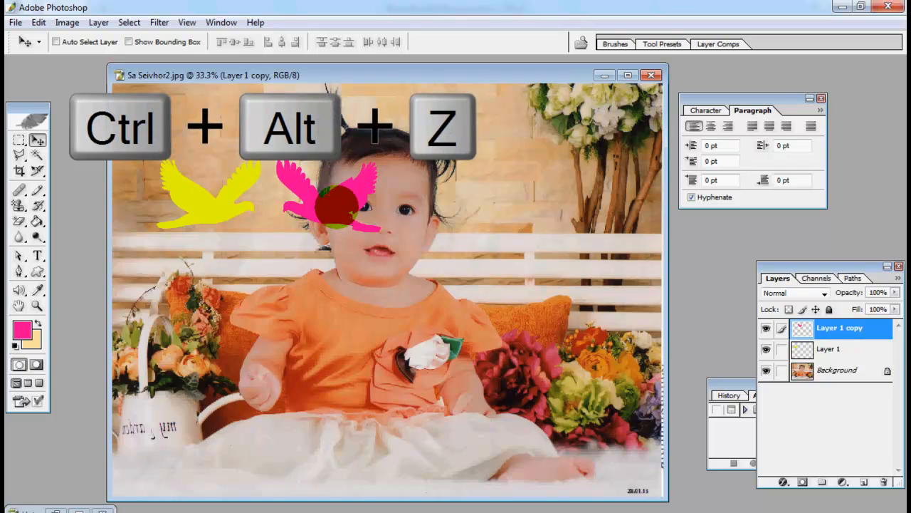
key(ctrl+alt+z)
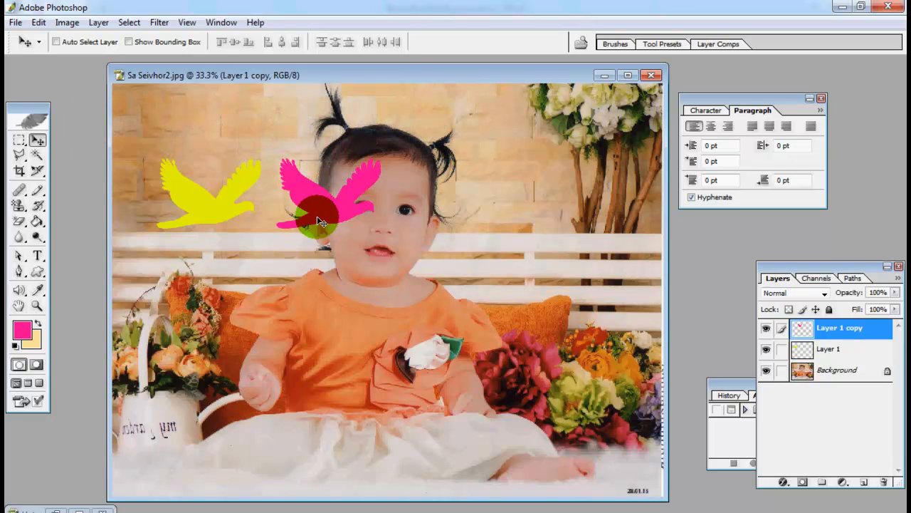
- Flip the pink bird vertically and move it directly below the yellow bird like a reflection
click(39, 22)
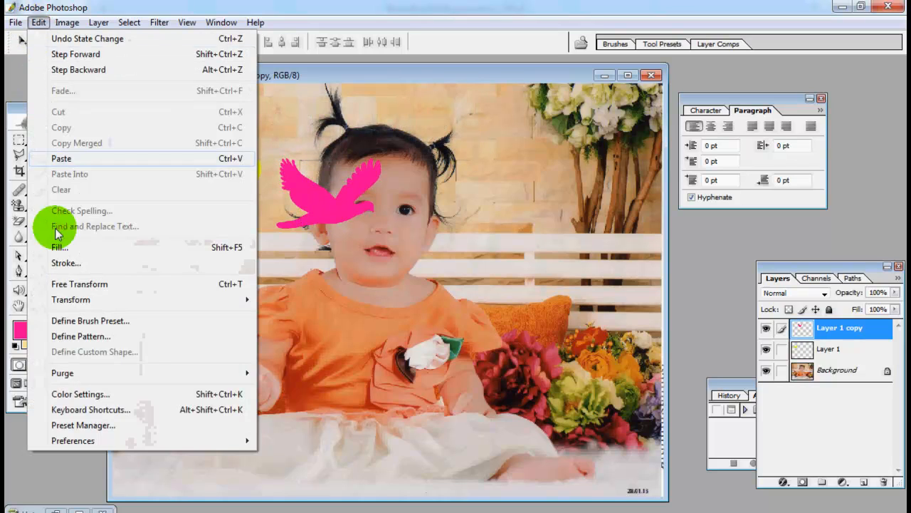
mouse_move(114, 300)
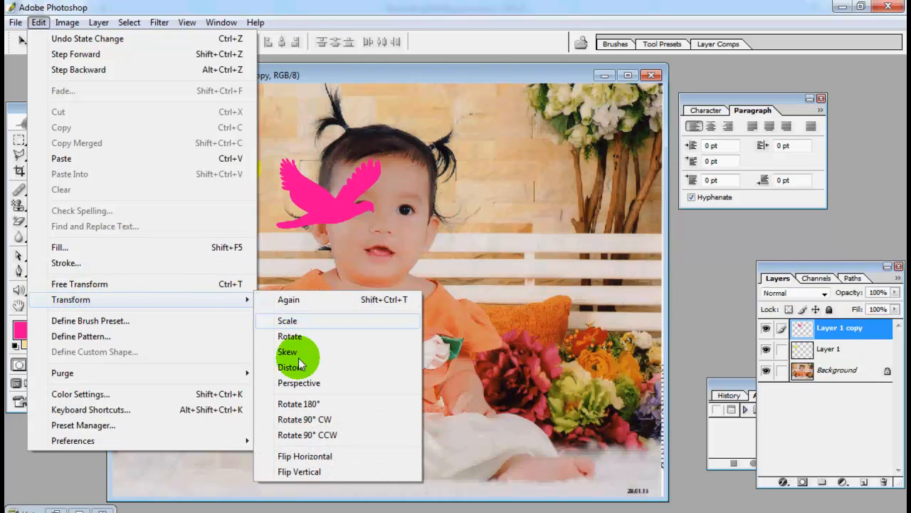
click(297, 472)
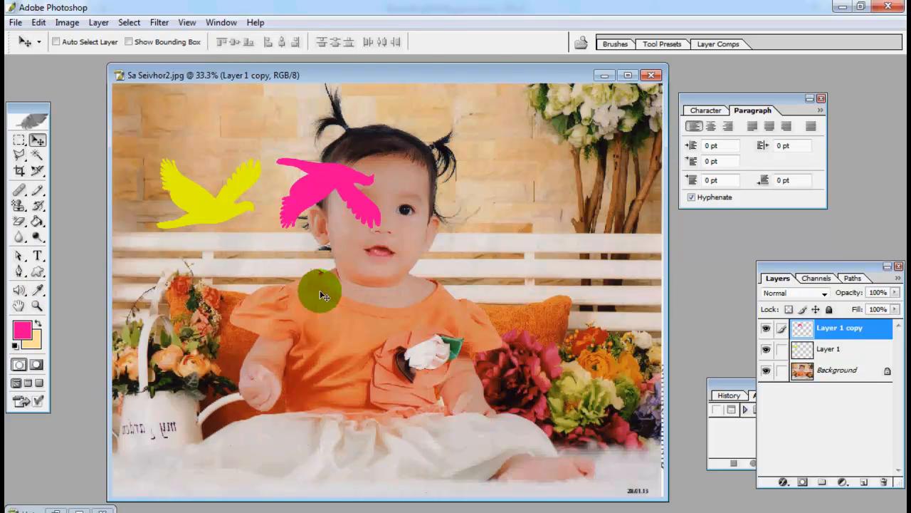
drag(326, 185, 204, 263)
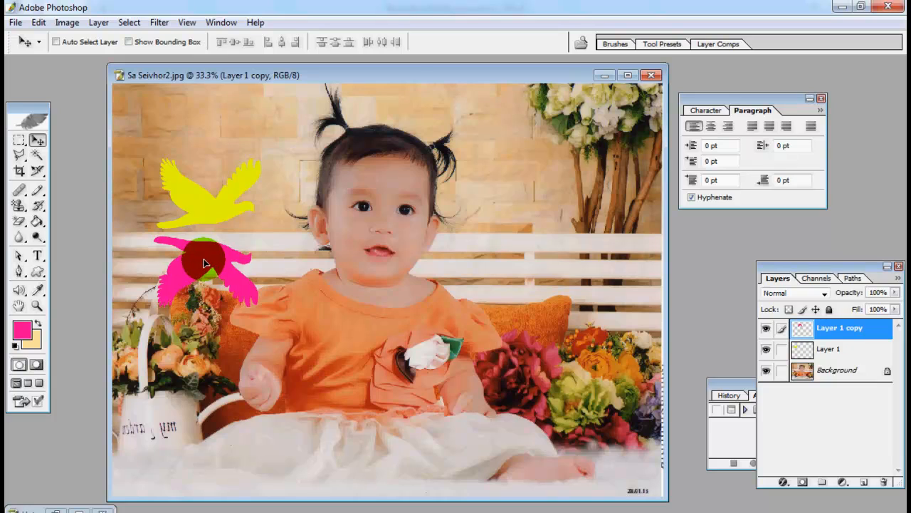